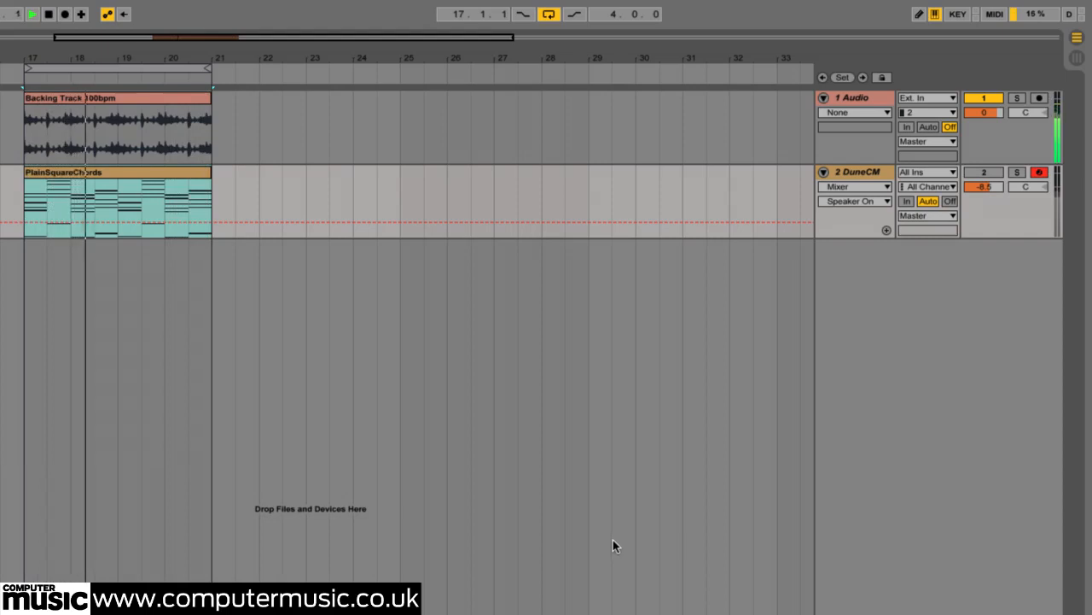
Step: Load the PlainSquareChords.fxp patch into bank A of the DuneCM synth and unmute the DuneCM track
left_click(861, 171)
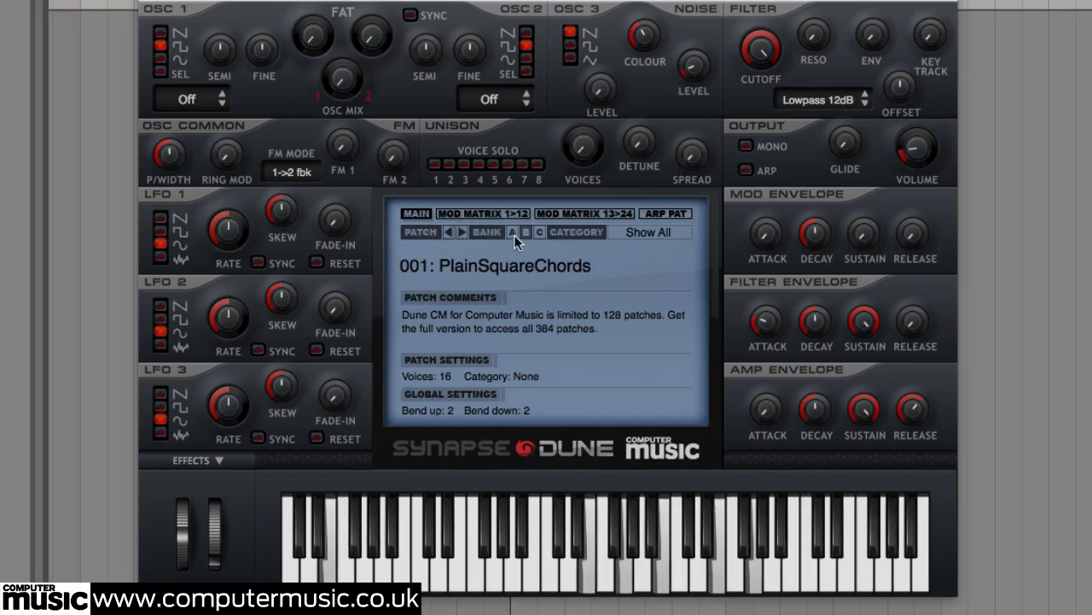
left_click(514, 232)
left_click(423, 232)
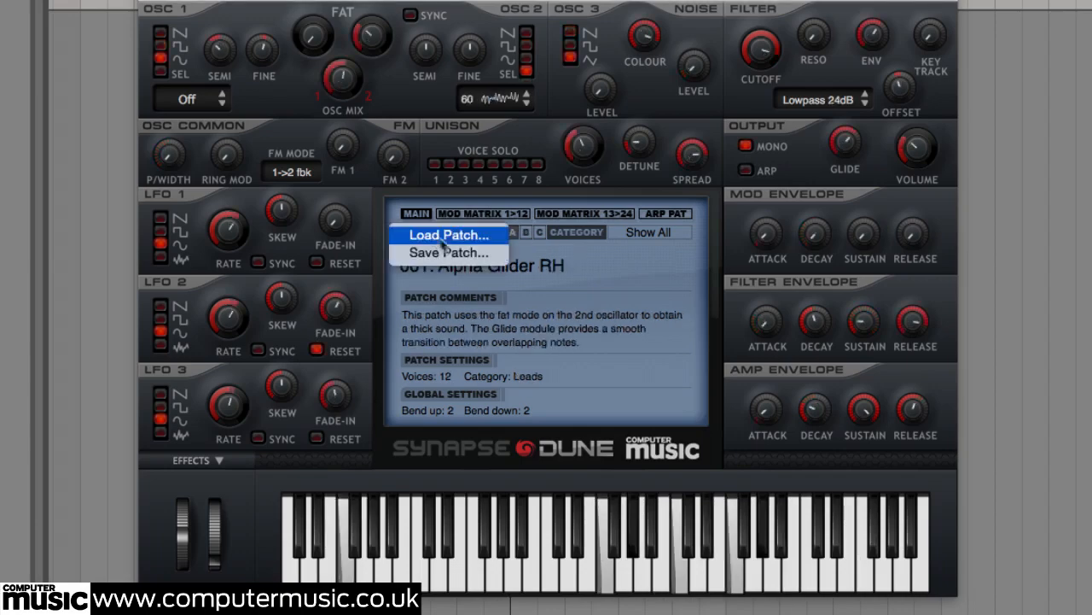
left_click(448, 238)
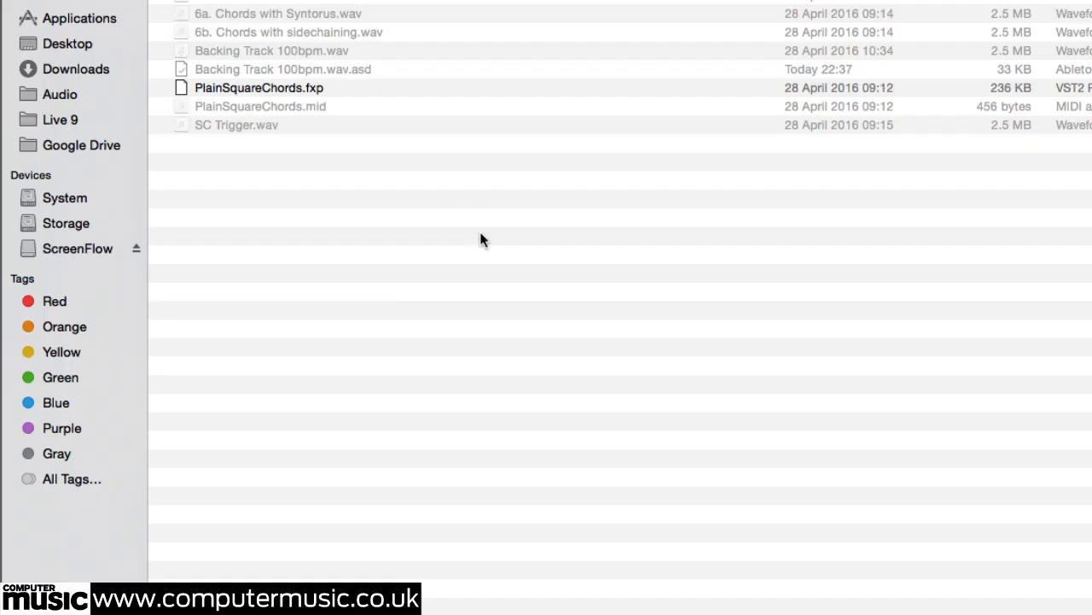
double_click(319, 86)
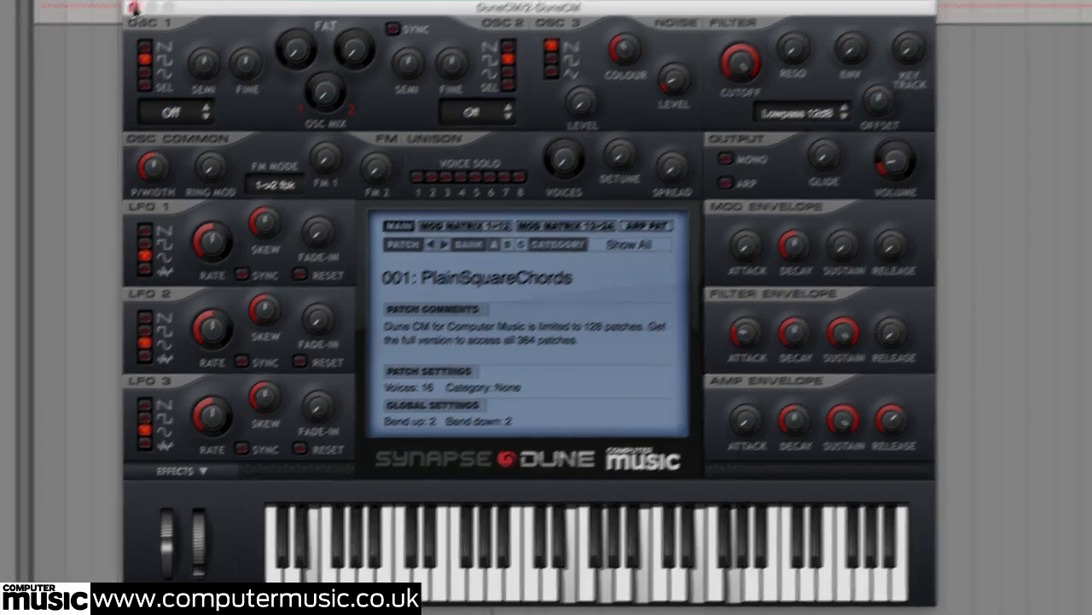
left_click(135, 7)
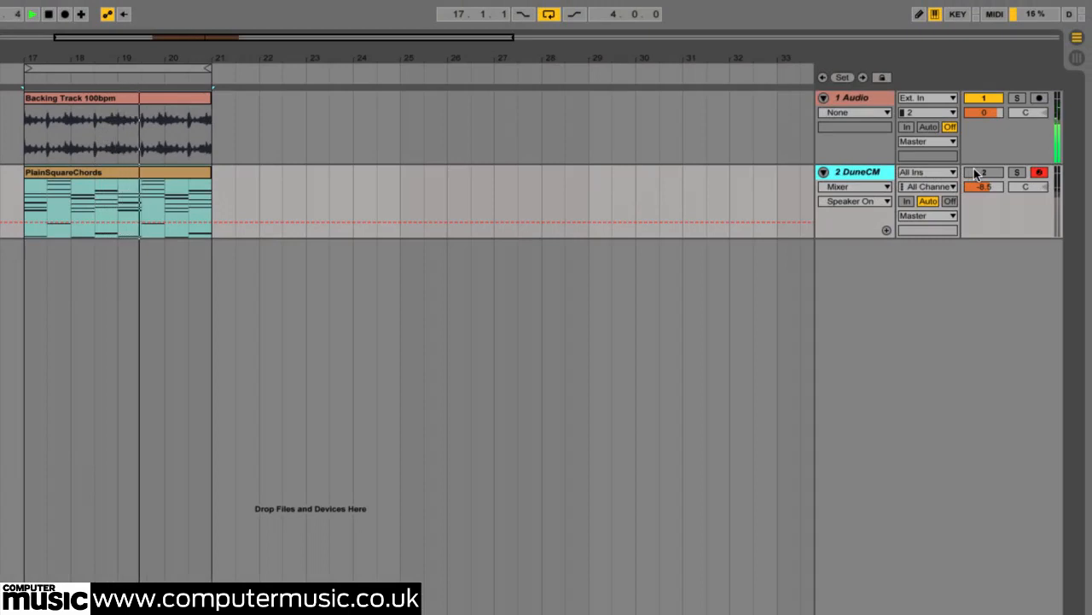
left_click(984, 186)
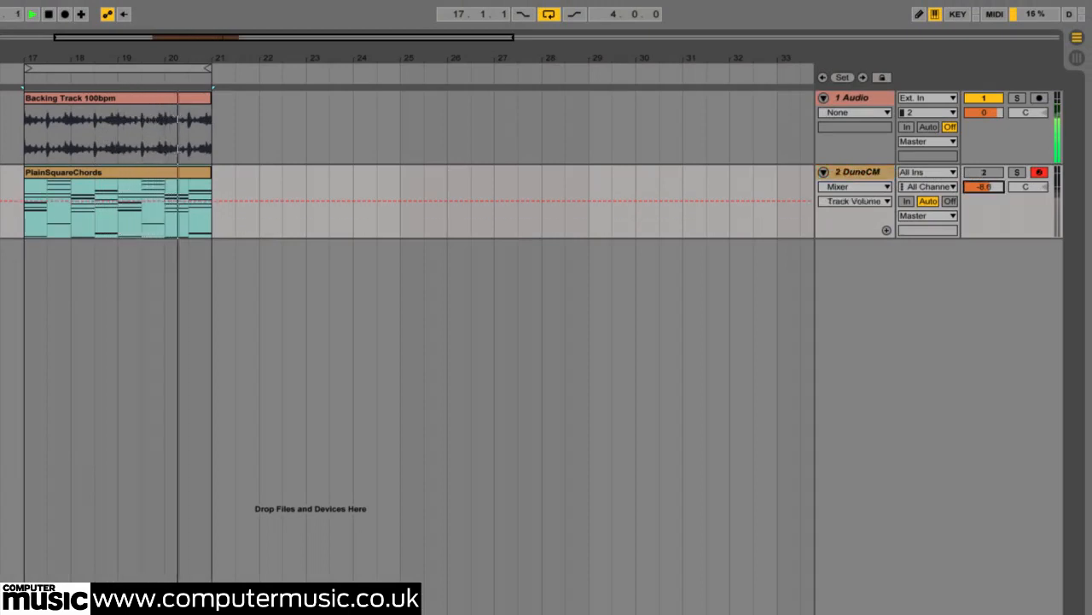
left_click(986, 172)
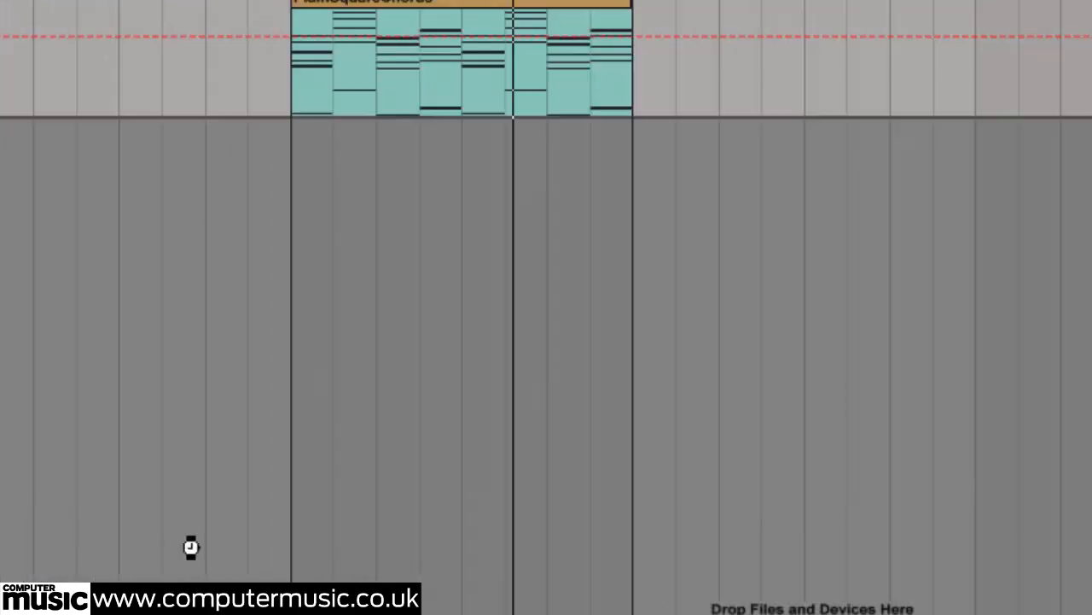
Step: Load the Crystal Valve preset from the Guitar / by Dykov folder into the Redoptor distortion on the DuneCM track
left_click(52, 506)
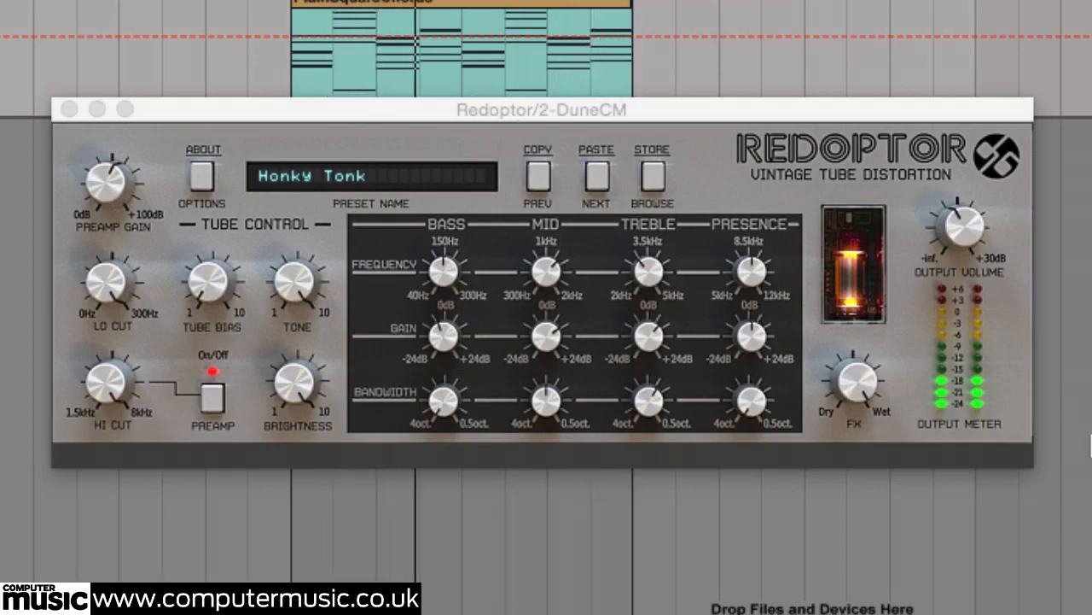
left_click(653, 176)
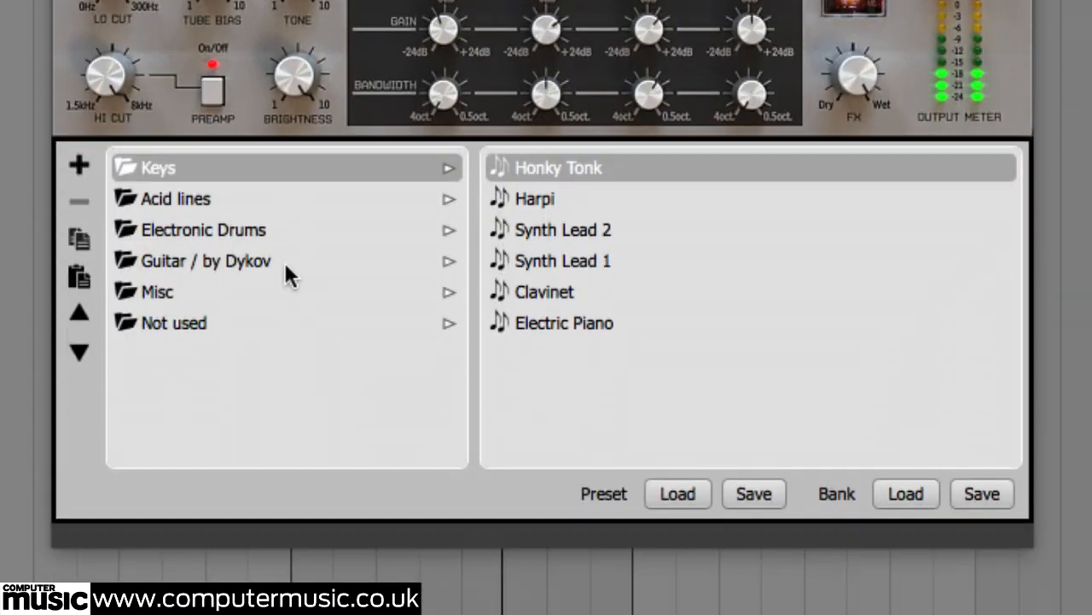
left_click(286, 264)
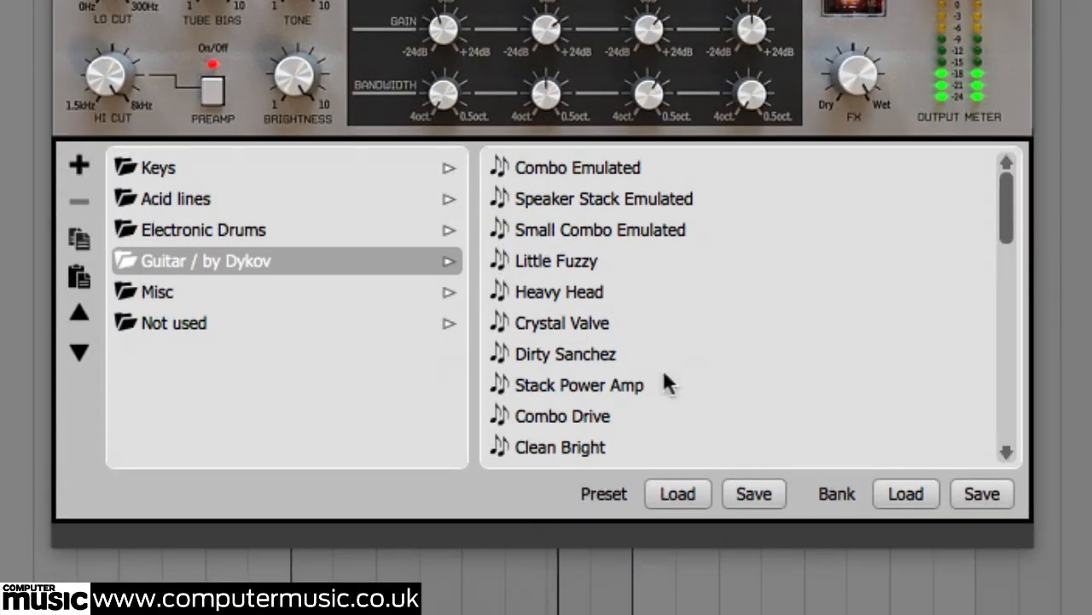
left_click(588, 324)
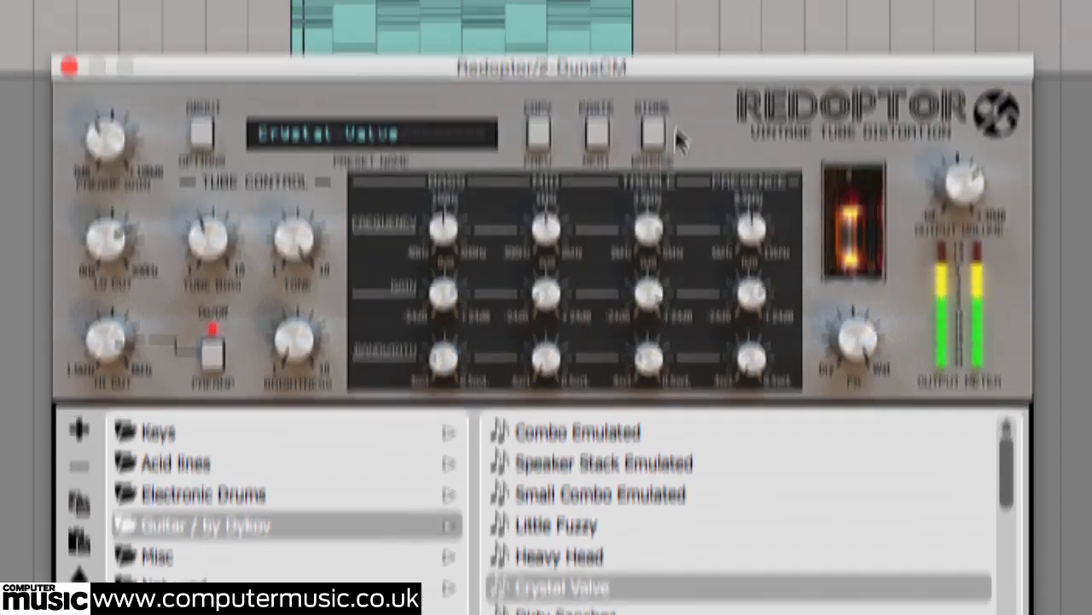
left_click(653, 0)
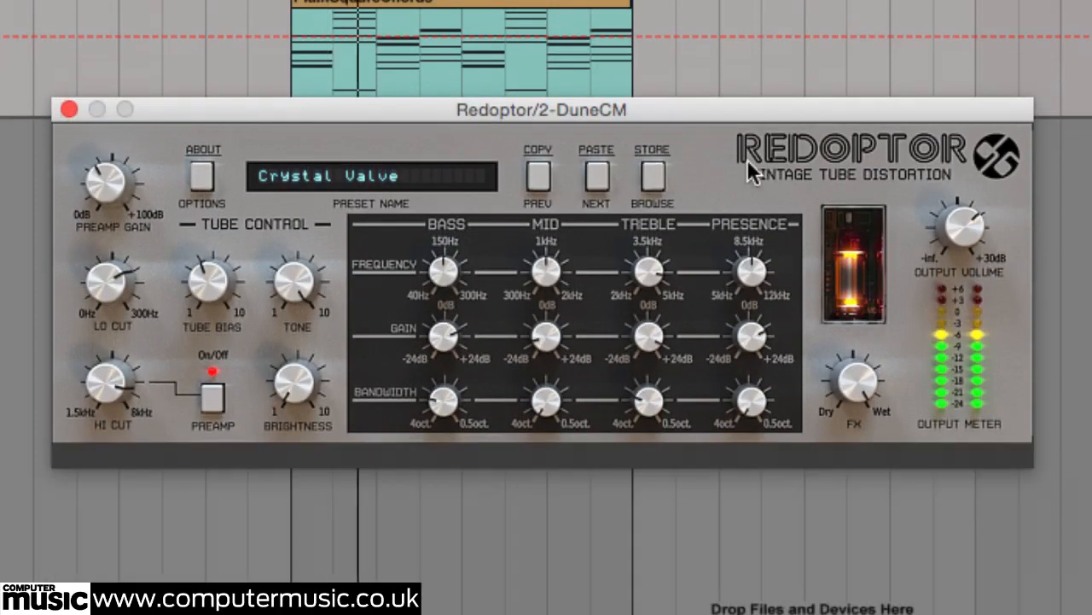
Step: Set Redoptor's FX balance to 75/25% dry/wet with a lower output volume, and compare the sound with the effect bypassed
left_click_drag(860, 378, 863, 589)
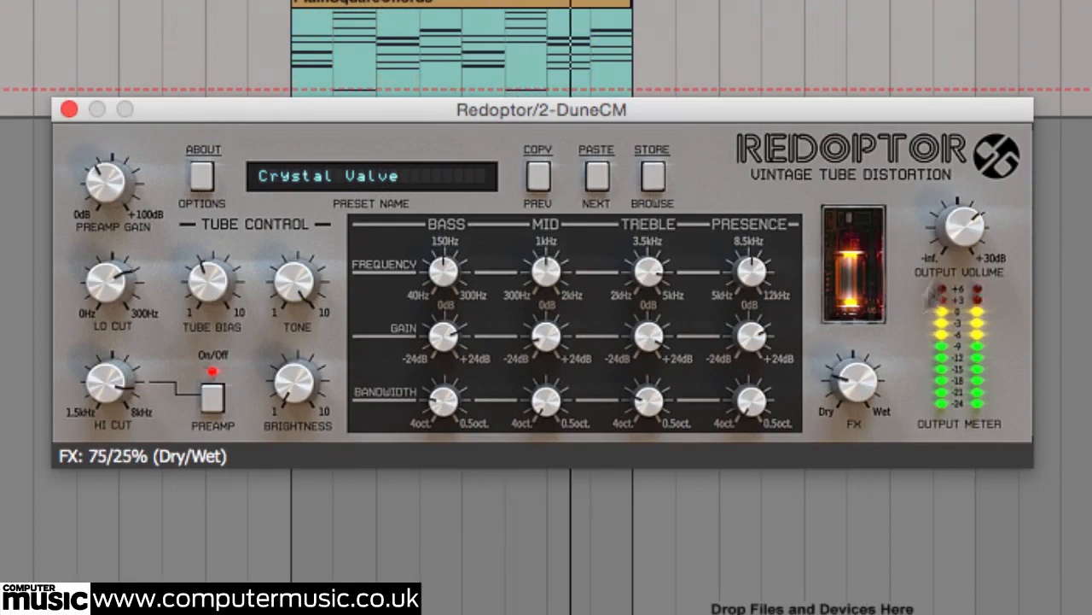
left_click_drag(956, 229, 953, 274)
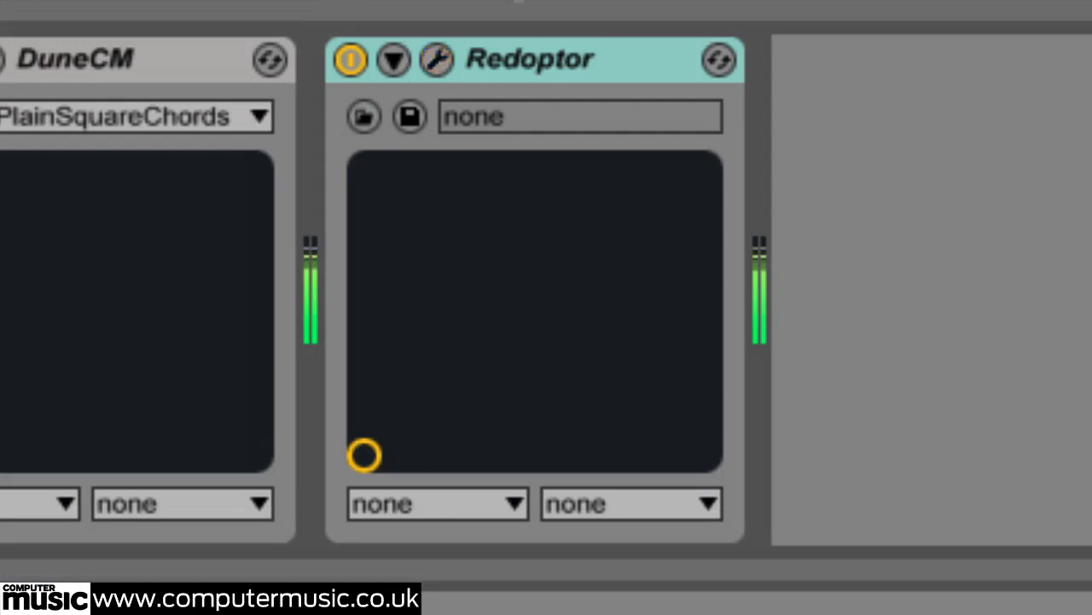
left_click(355, 53)
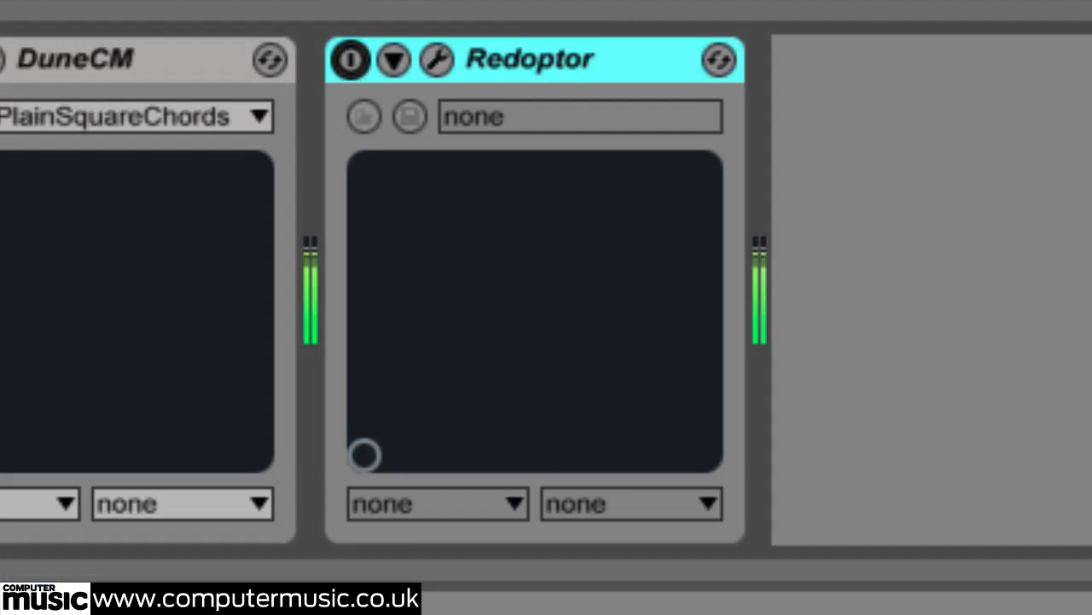
left_click(350, 59)
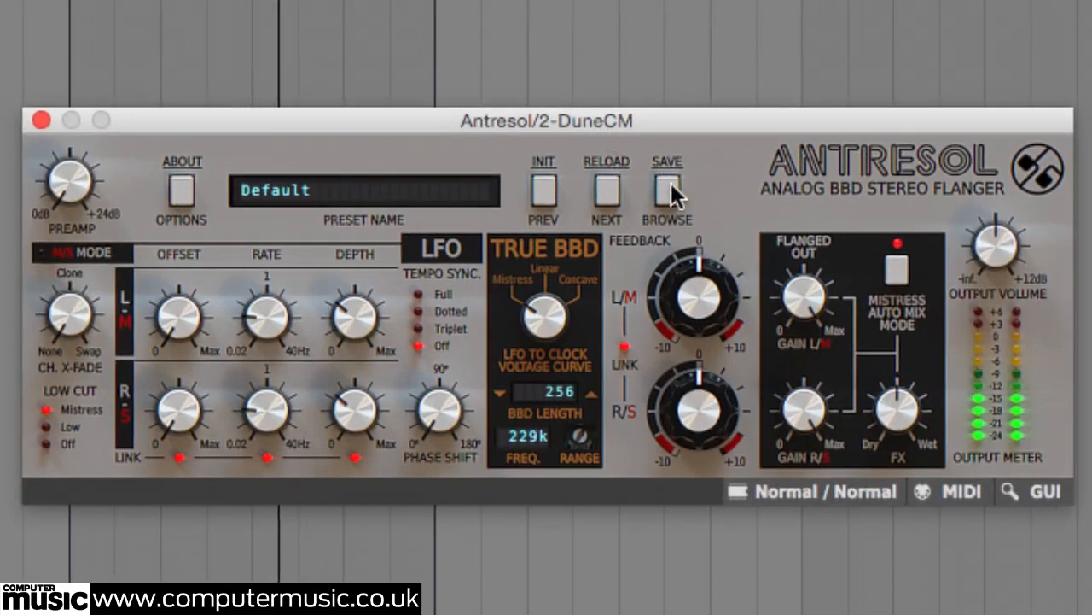
Step: Load the Depth of Field preset into the Antresol flanger
left_click(668, 190)
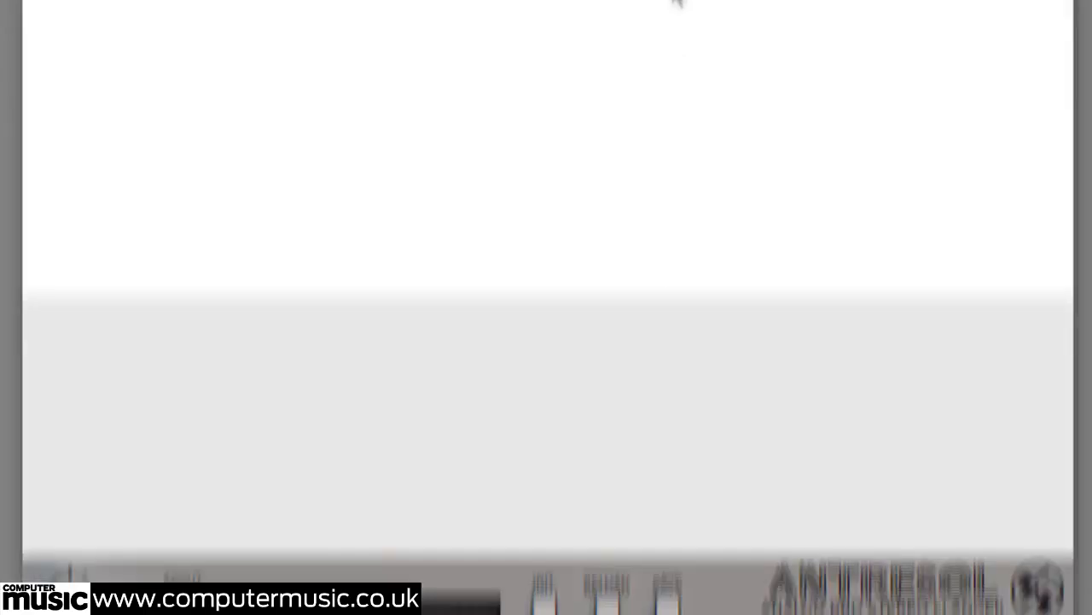
left_click(406, 495)
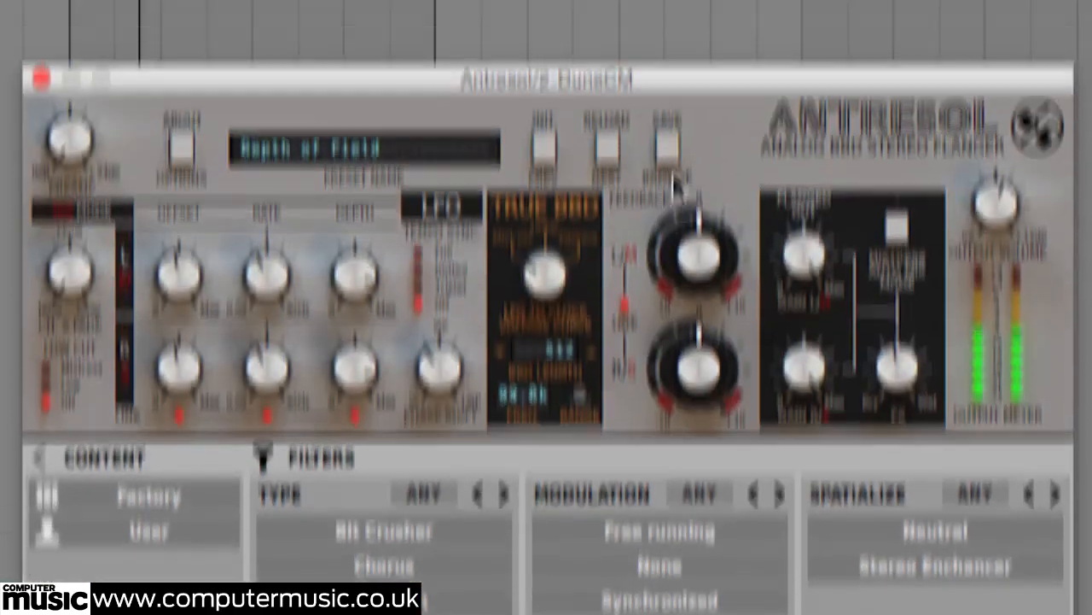
left_click(670, 192)
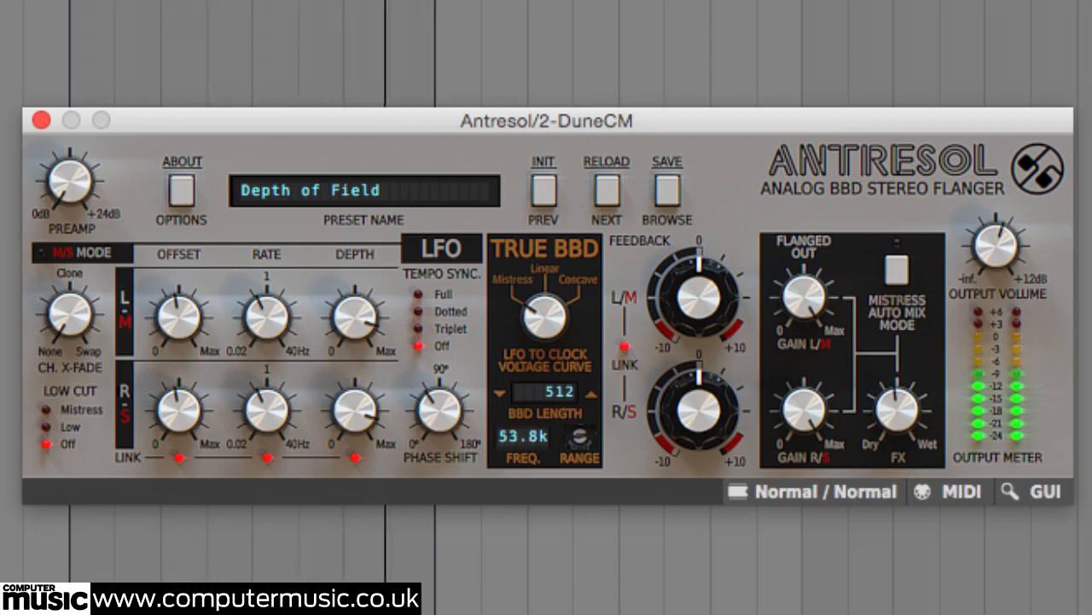
Step: Unlink Antresol's feedback controls and set L/M feedback to +30% and R/S feedback to a negative amount
left_click(627, 347)
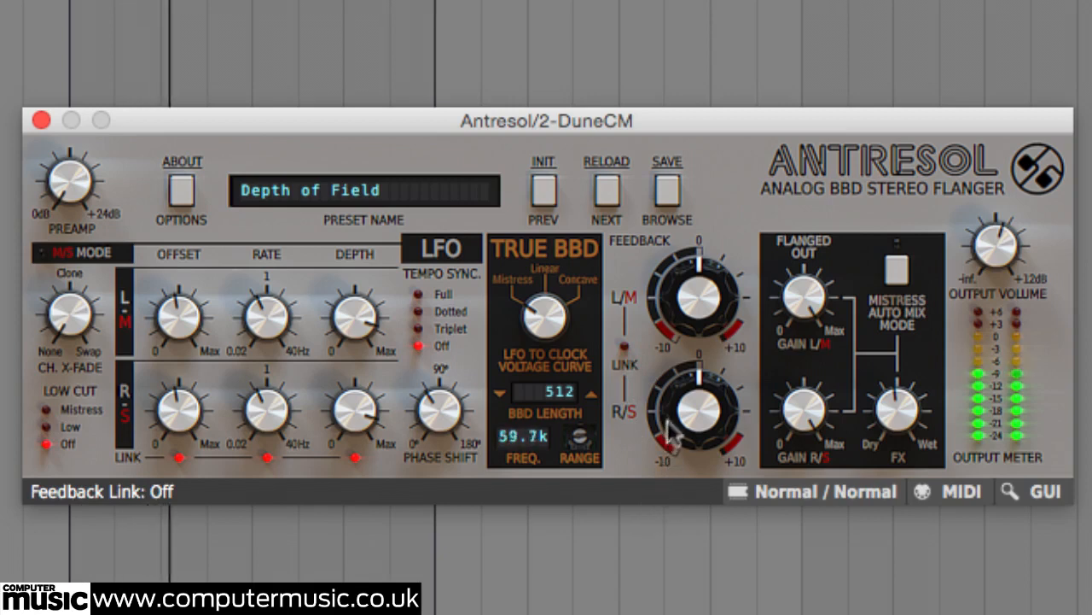
left_click_drag(698, 320, 693, 242)
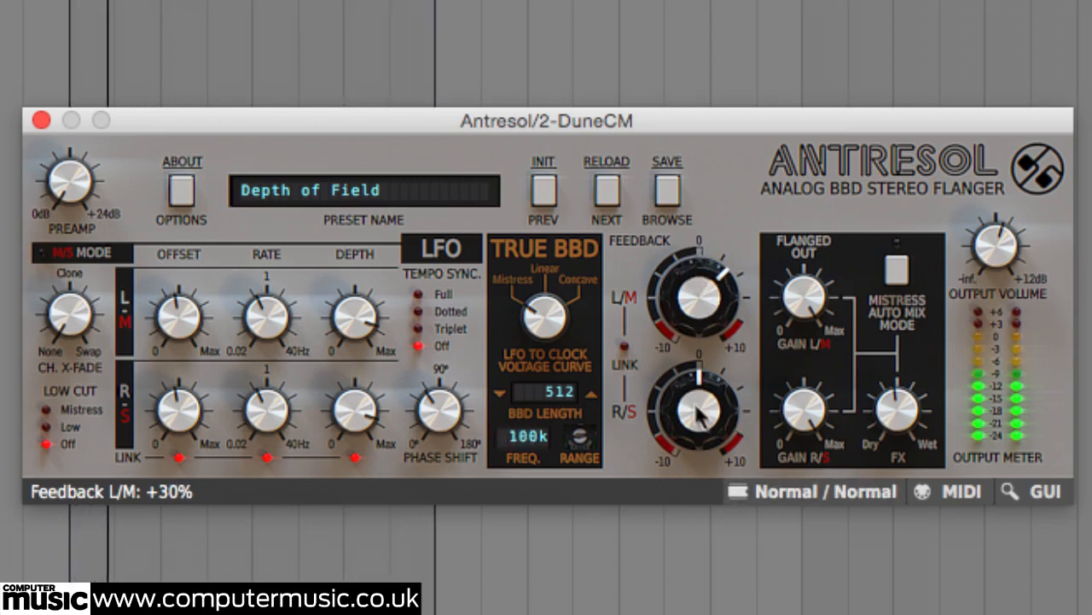
left_click_drag(698, 414, 695, 464)
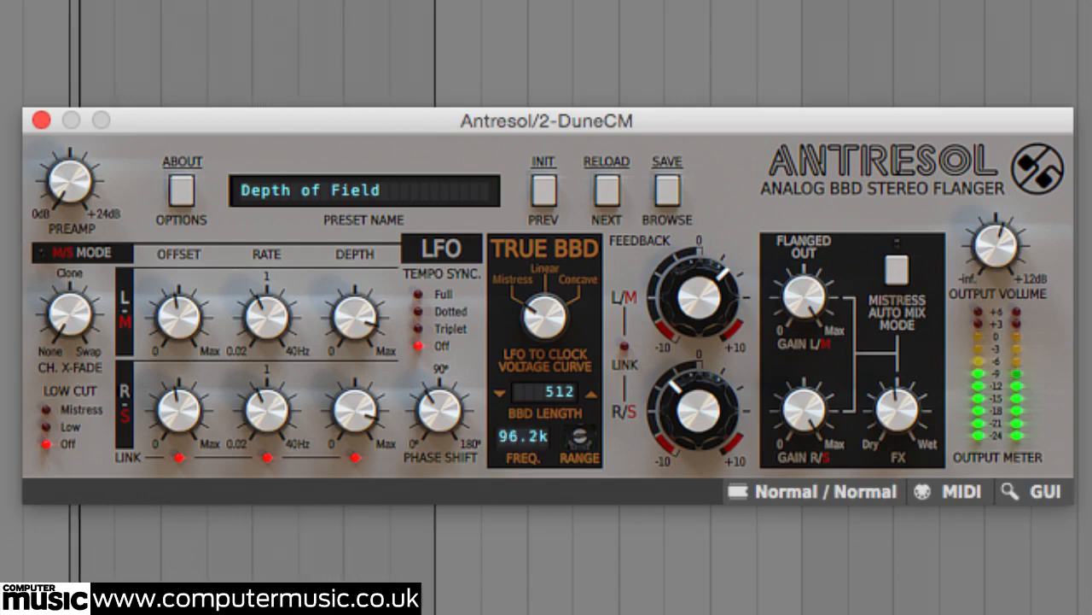
left_click(40, 120)
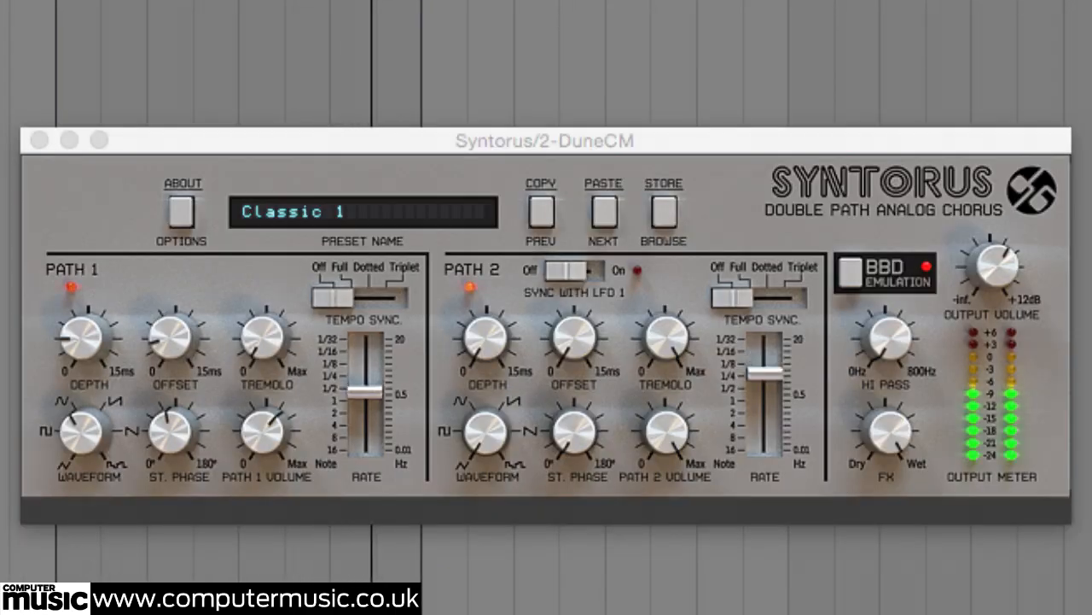
Step: Load a different preset from the _Regular folder into the Syntorus chorus
left_click(659, 212)
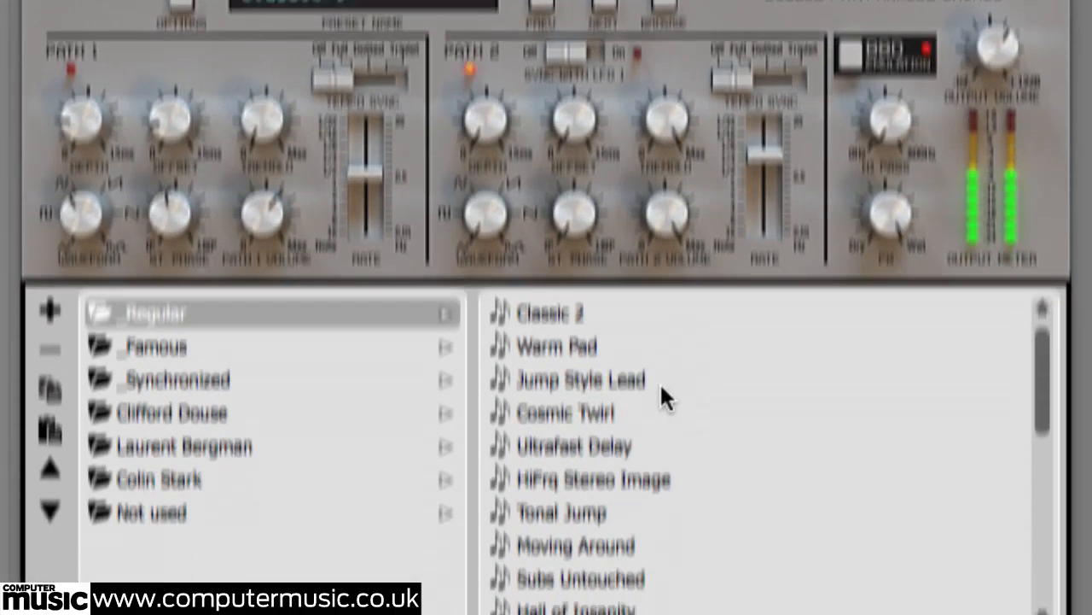
scroll(655, 356, "down", 5)
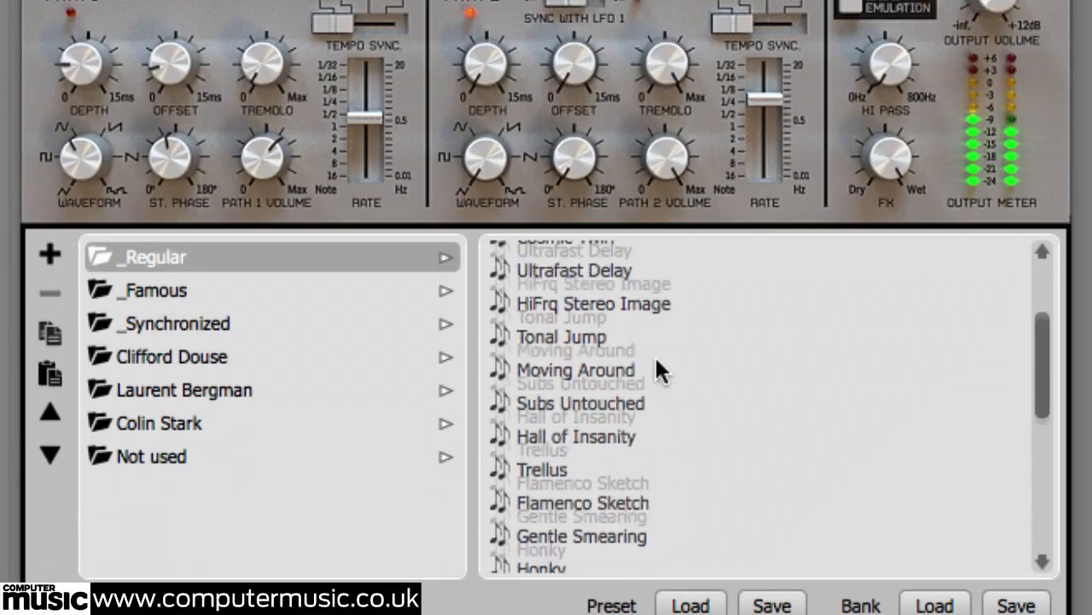
left_click(632, 504)
left_click(664, 212)
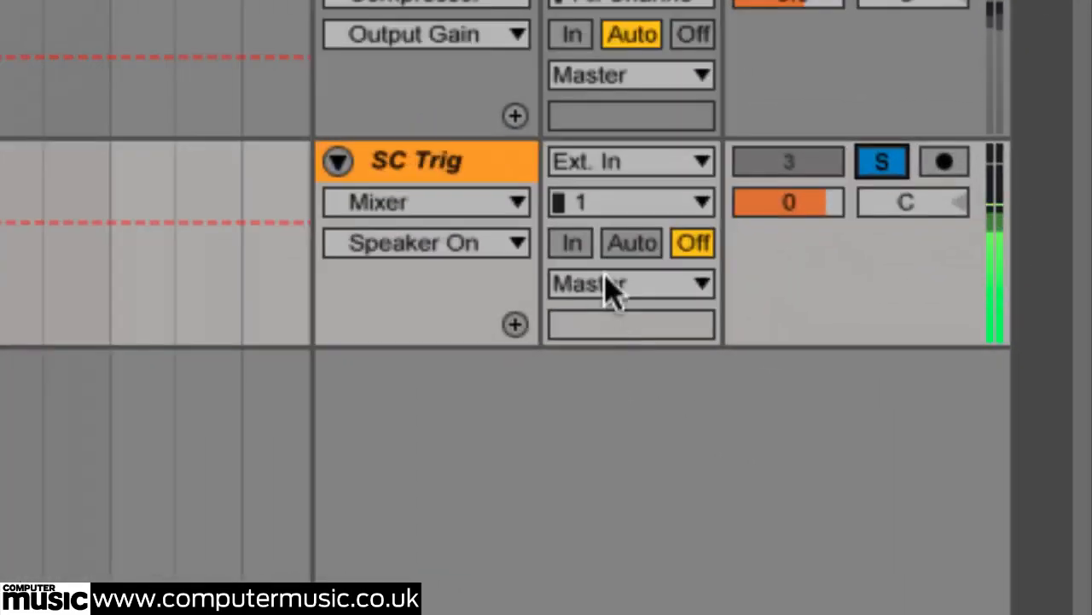
Step: Route the SC Trig track's output to Sends Only
left_click(608, 286)
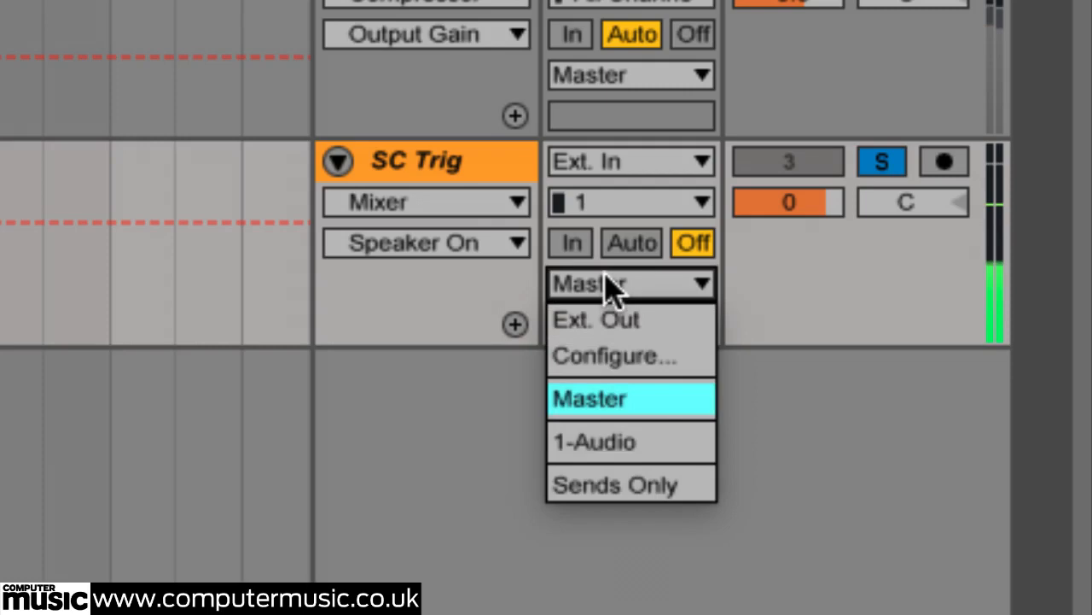
left_click(658, 480)
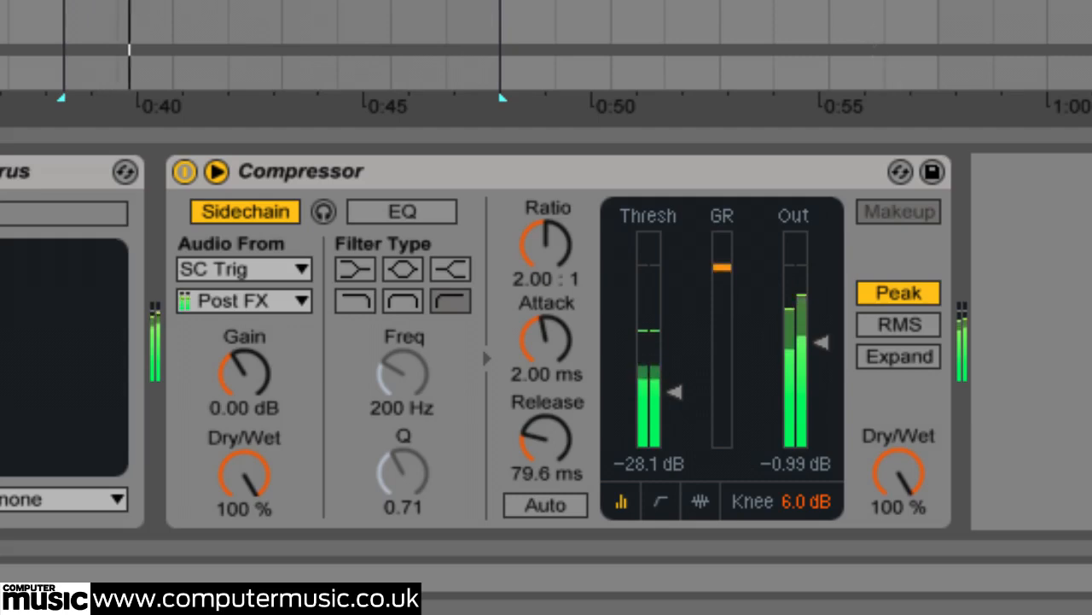
Step: Group Redoptor, Antresol, Syntorus and Compressor into an audio effect rack, and compare the sound with the rack bypassed
left_click(312, 171)
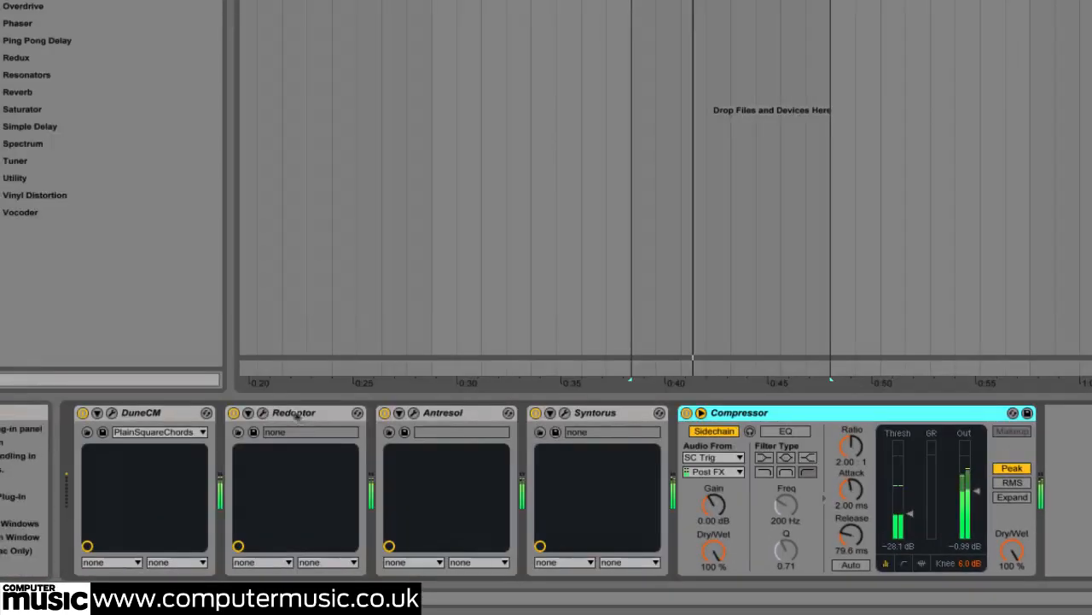
left_click(296, 413, "shift")
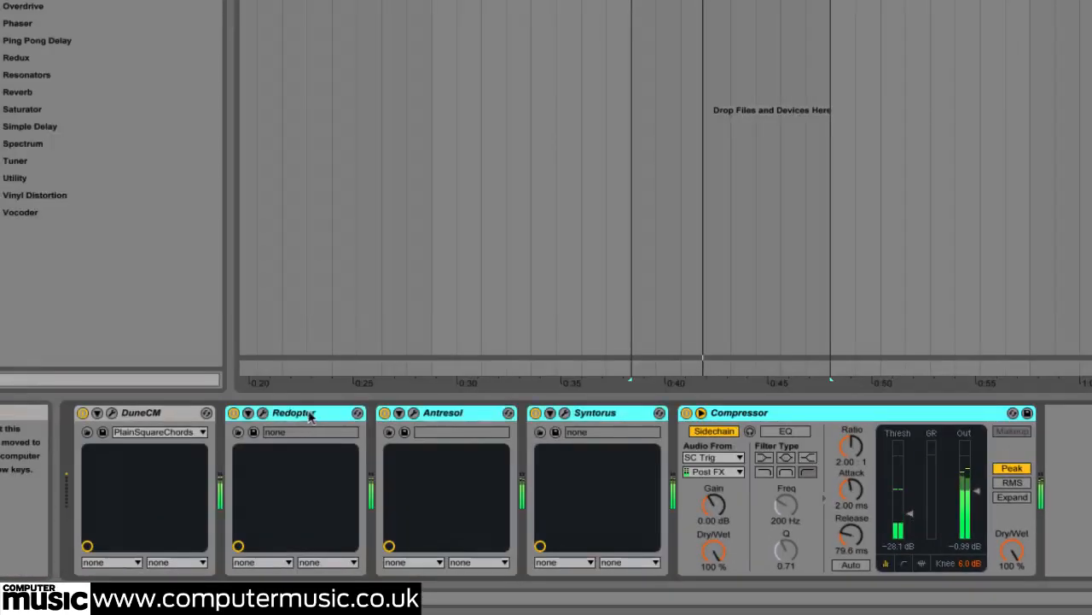
key("ctrl+g")
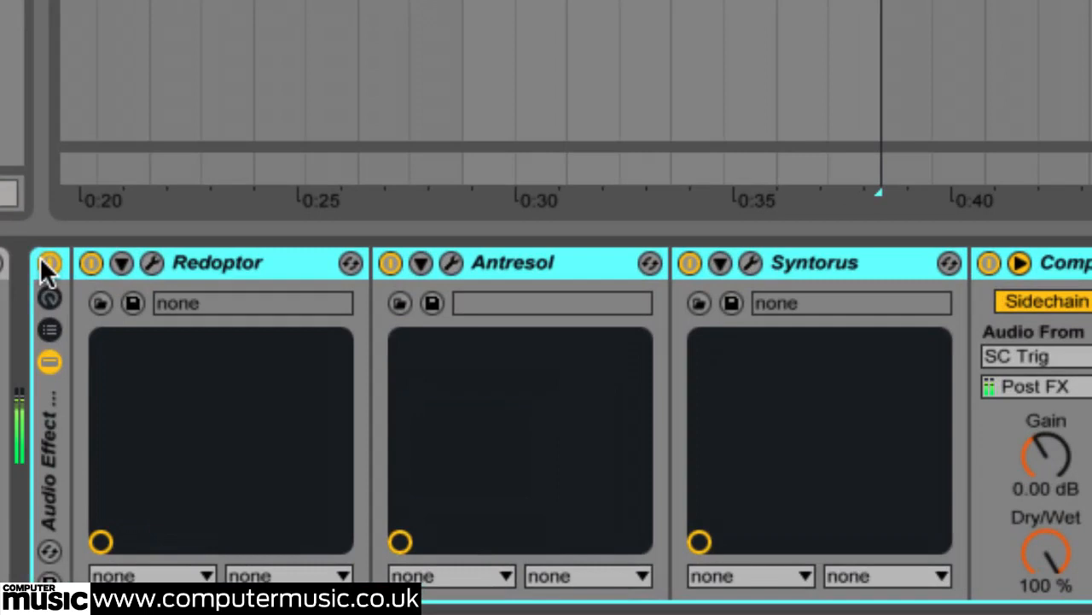
left_click(49, 263)
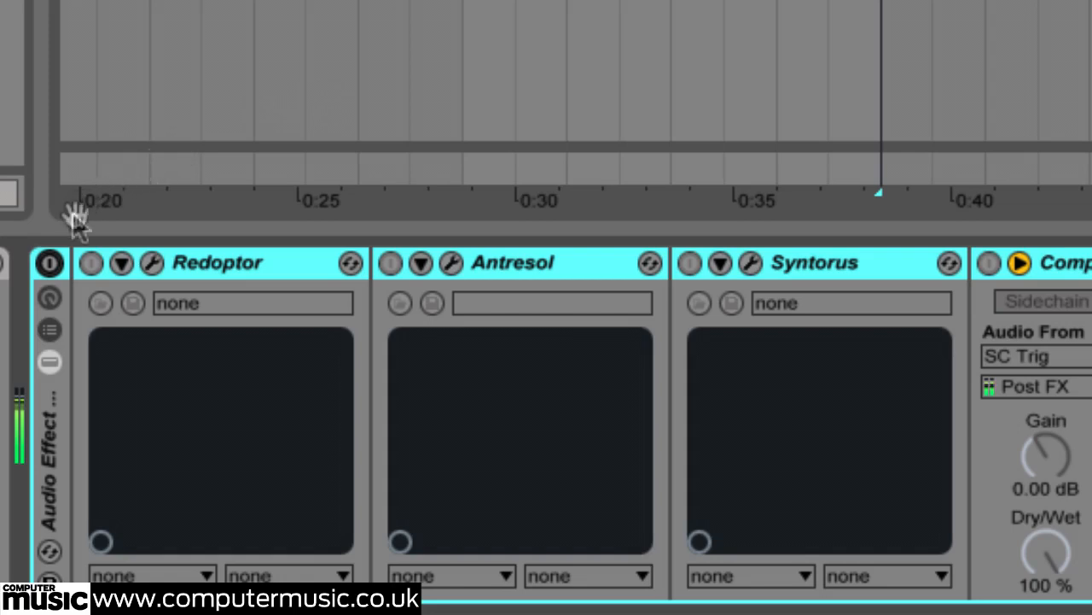
left_click(49, 263)
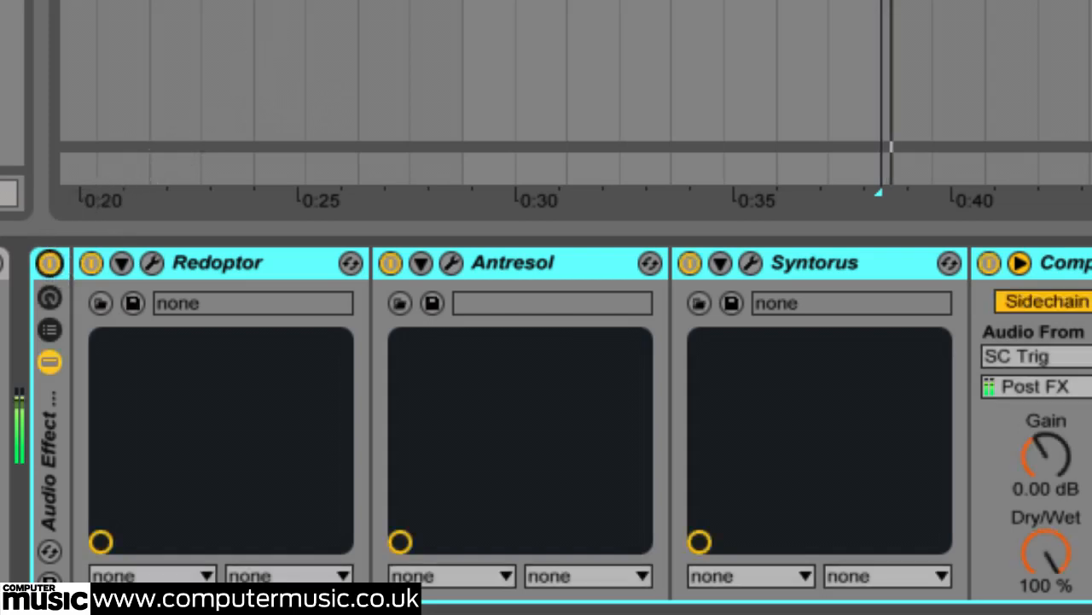